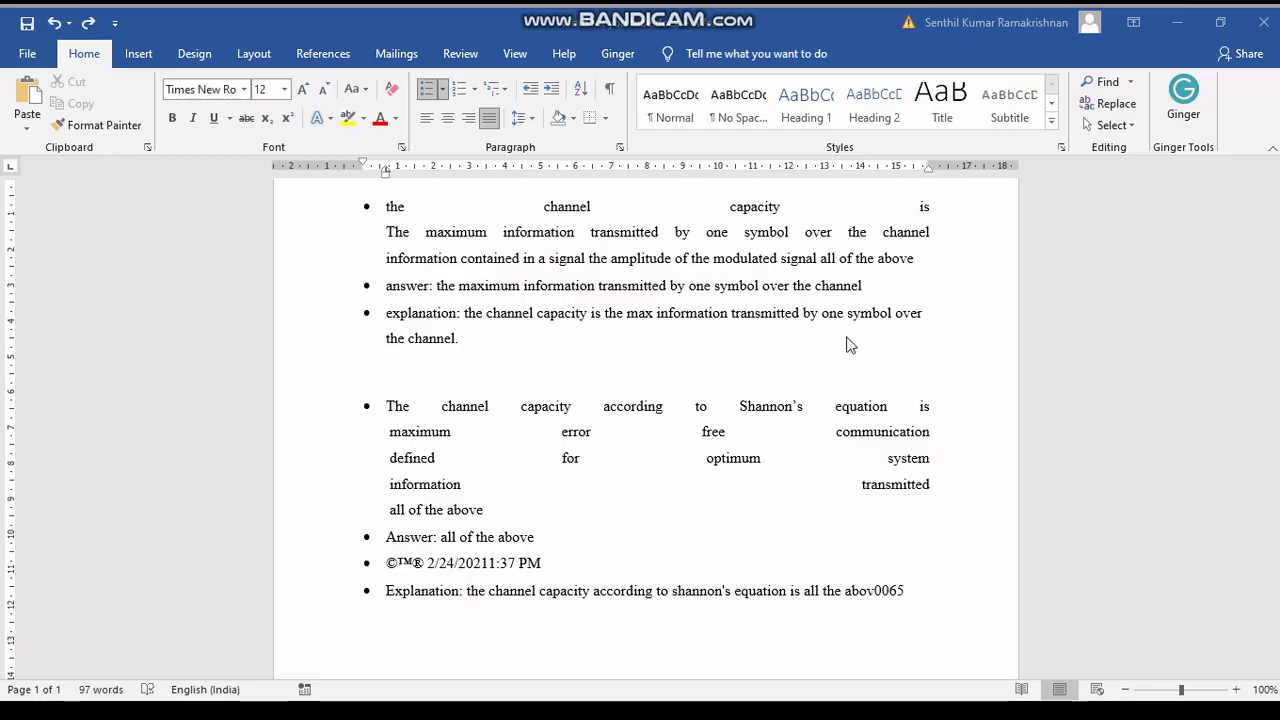
Step: Delete and retype the last letter of 'according', then delete the whole word and undo it
{"action": "double_click", "coordinate": [666, 408]}
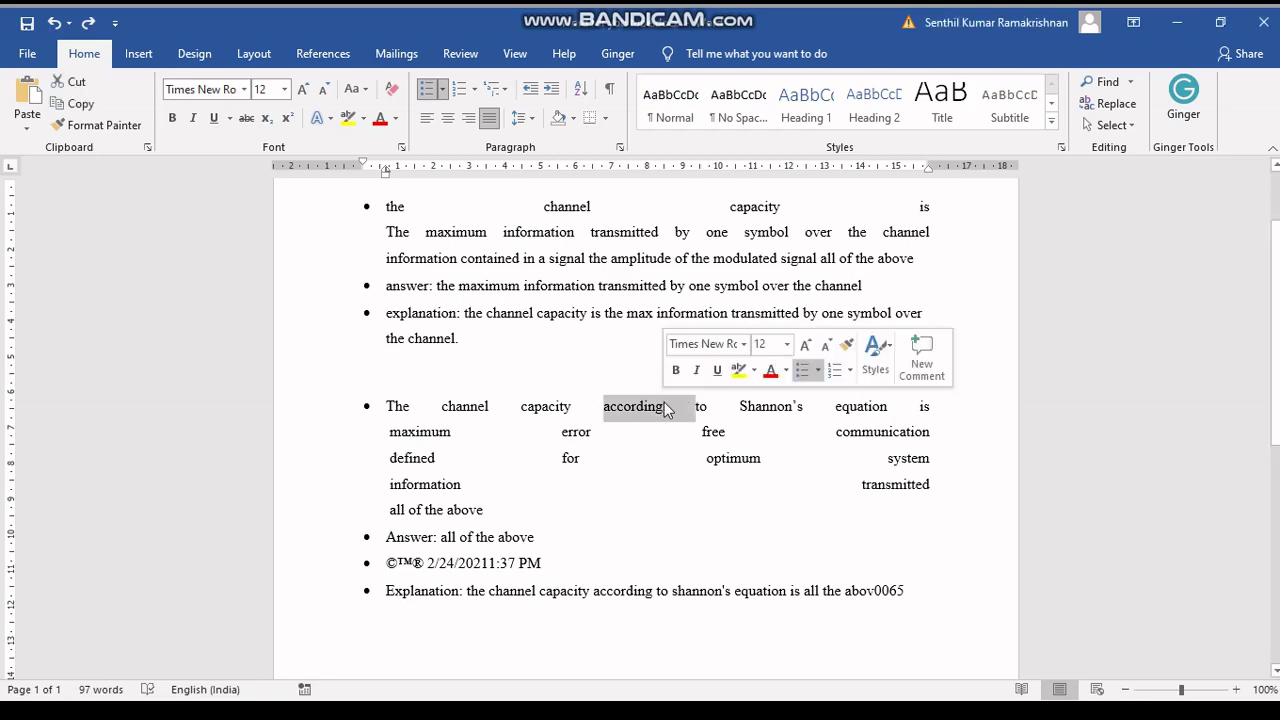
{"action": "left_click", "coordinate": [666, 410]}
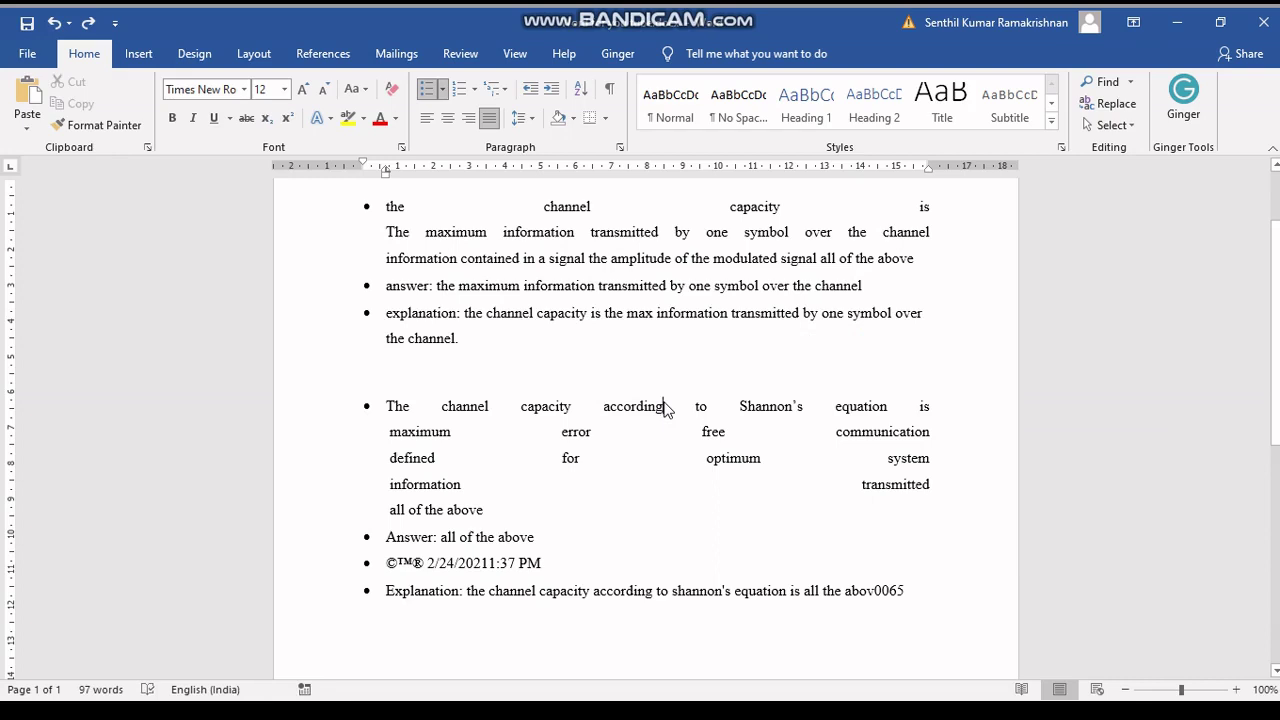
{"action": "key", "text": "BackSpace"}
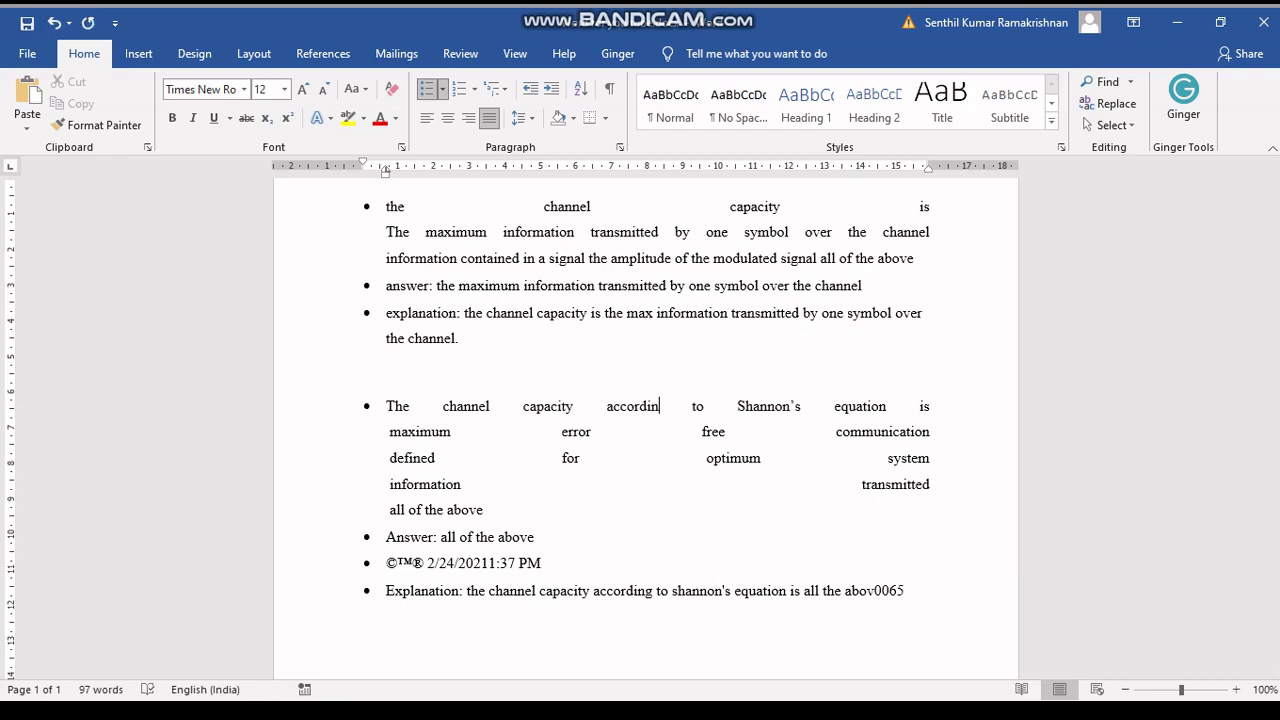
{"action": "type", "text": "g"}
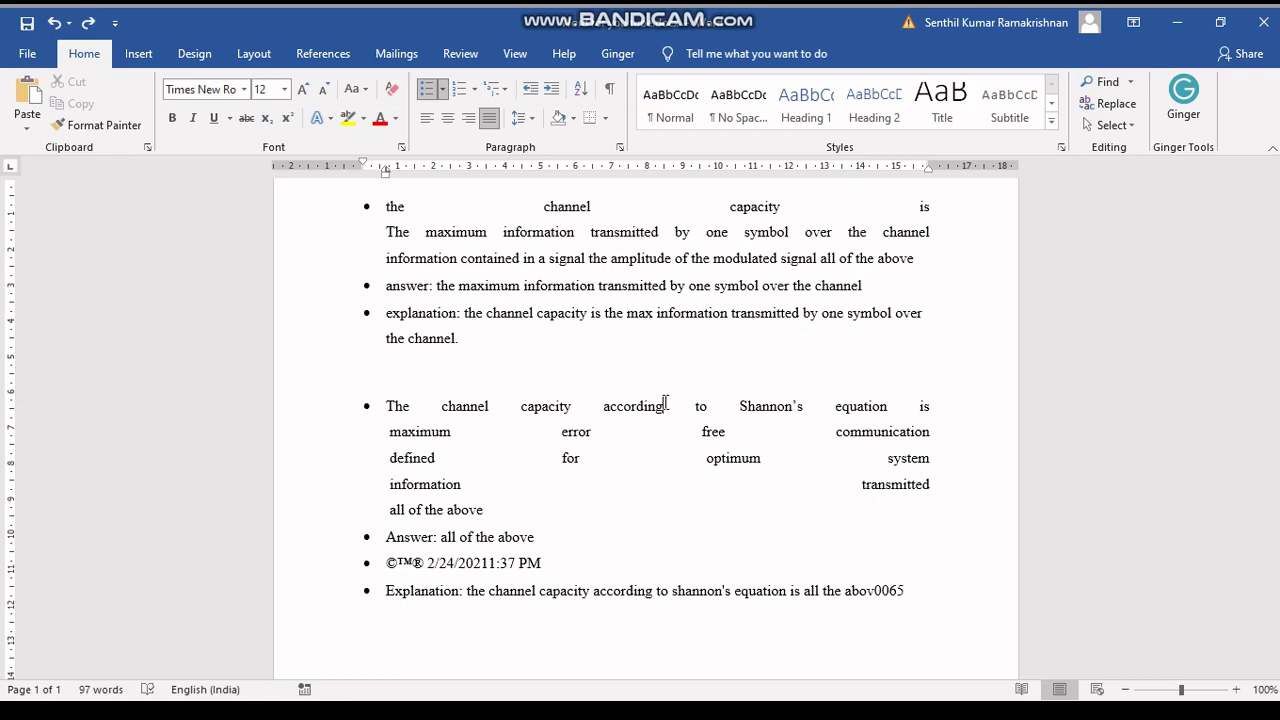
{"action": "key", "text": "ctrl+BackSpace"}
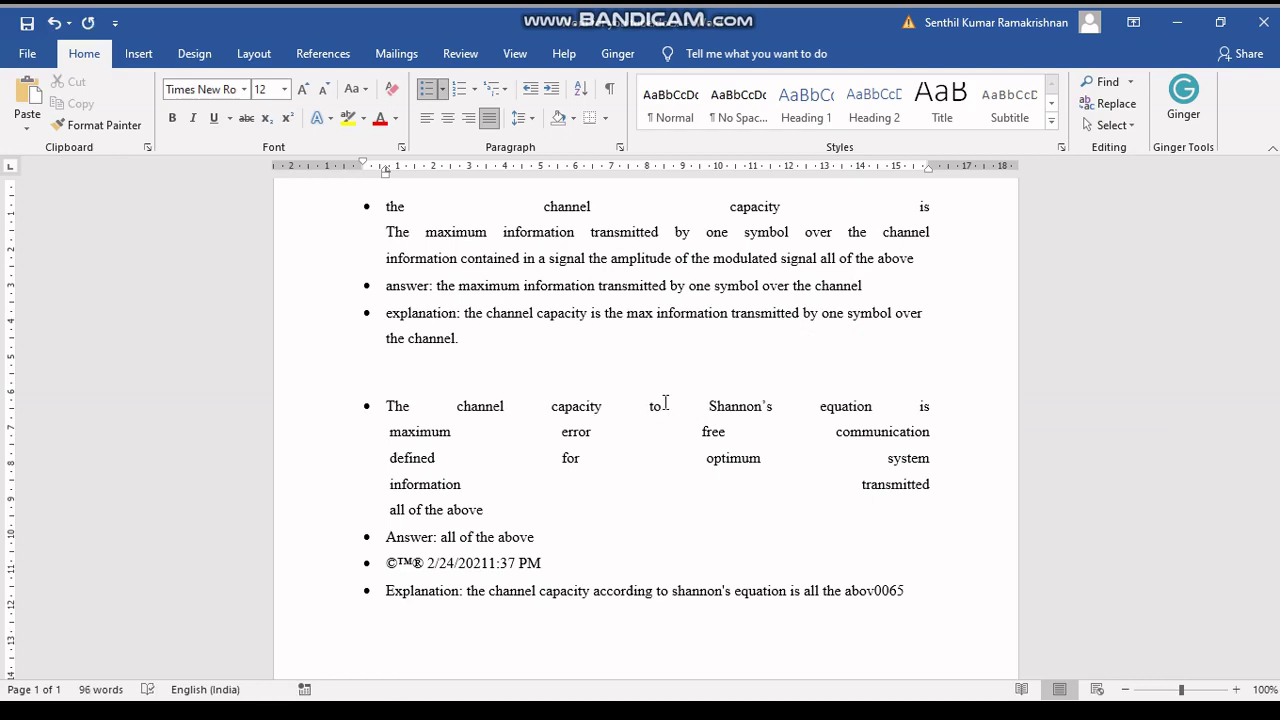
{"action": "key", "text": "ctrl+z"}
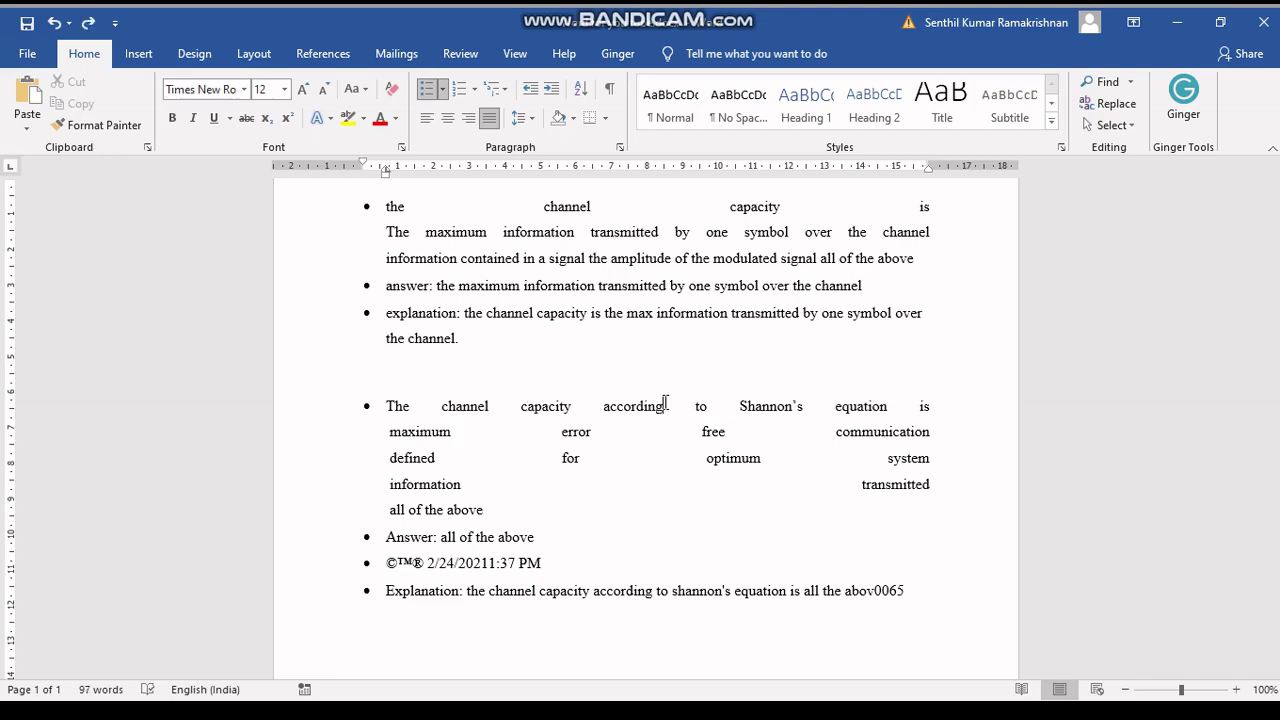
Step: Delete and retype the first letter of 'to', delete and restore the word, then reset its formatting
{"action": "key", "text": "Right"}
{"action": "key", "text": "Delete"}
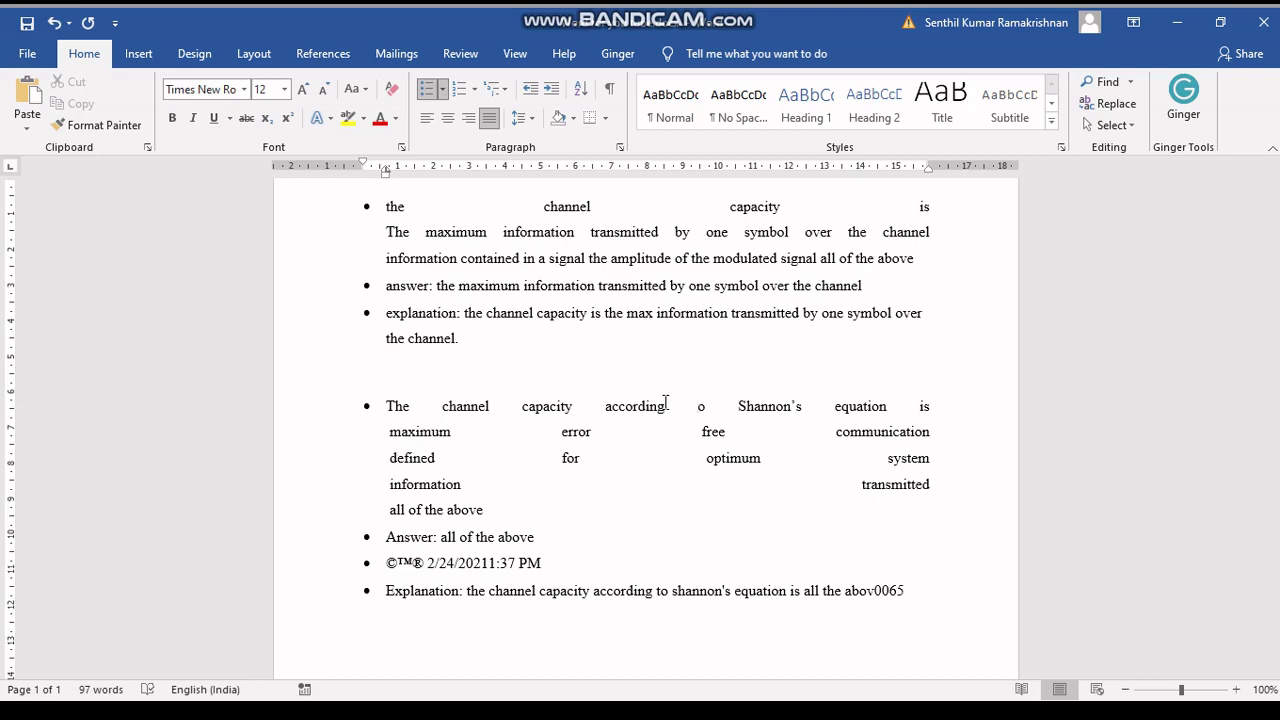
{"action": "type", "text": "t"}
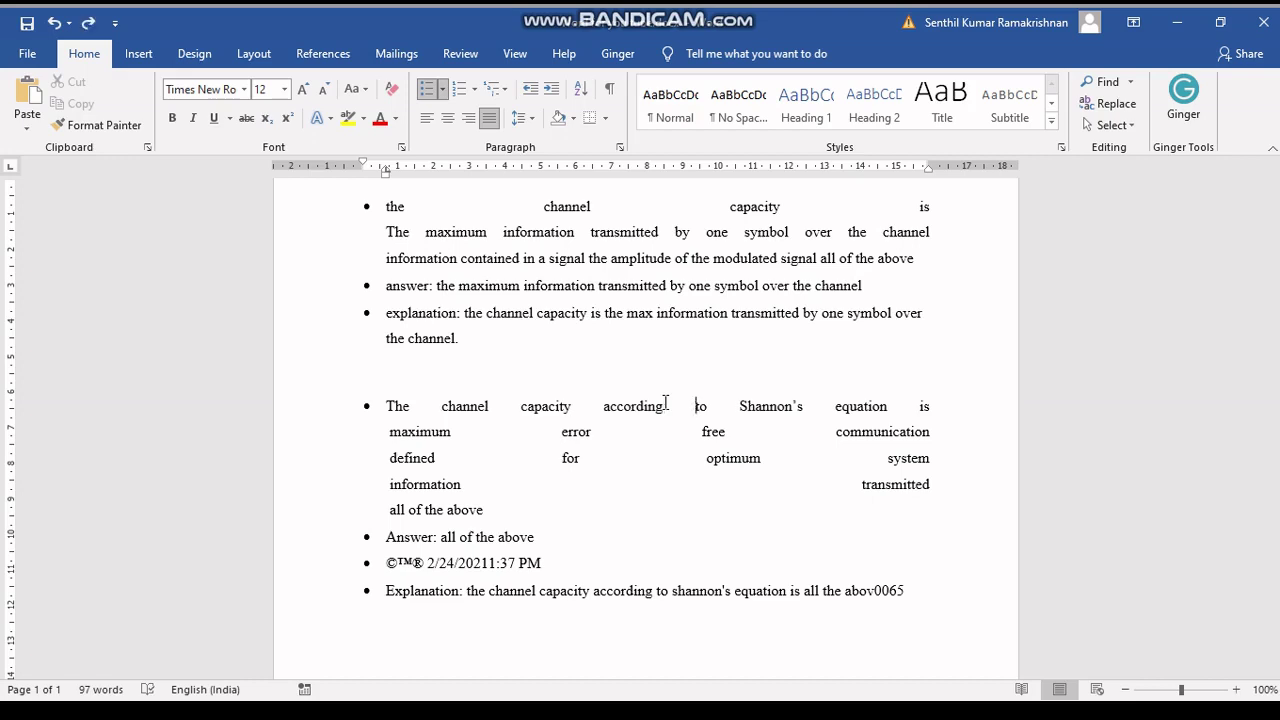
{"action": "key", "text": "ctrl+Delete"}
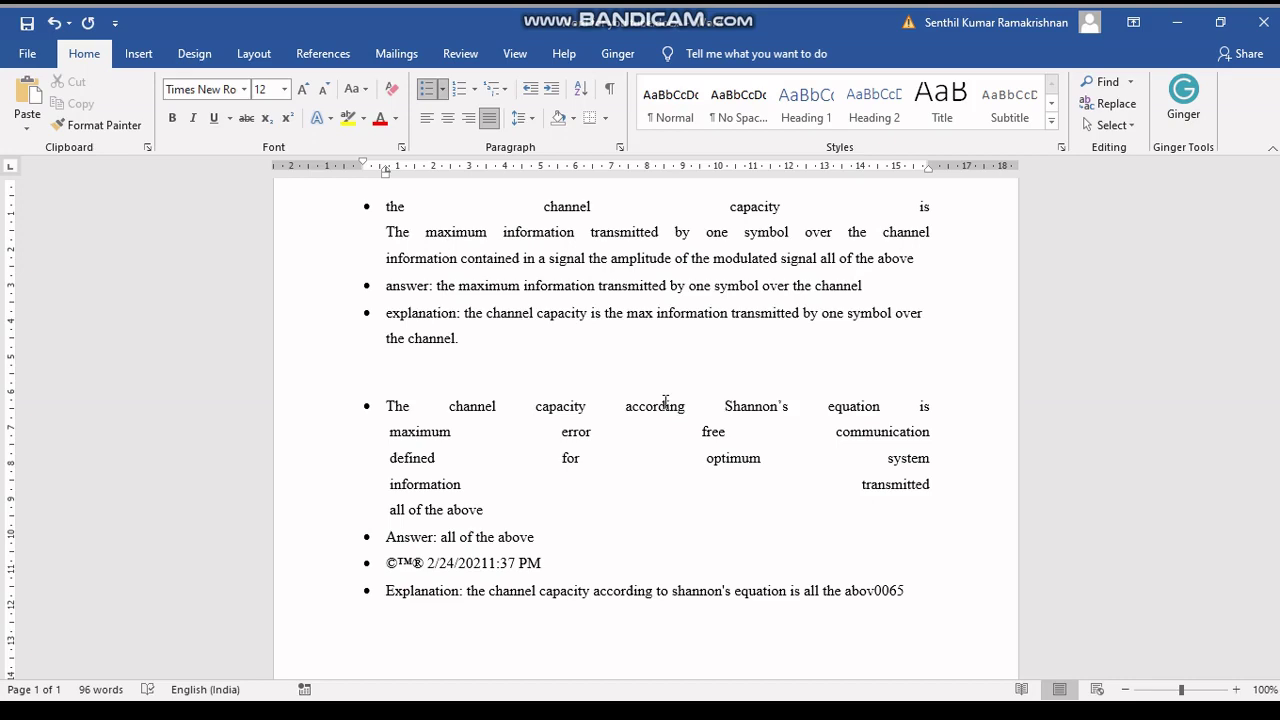
{"action": "key", "text": "ctrl+z"}
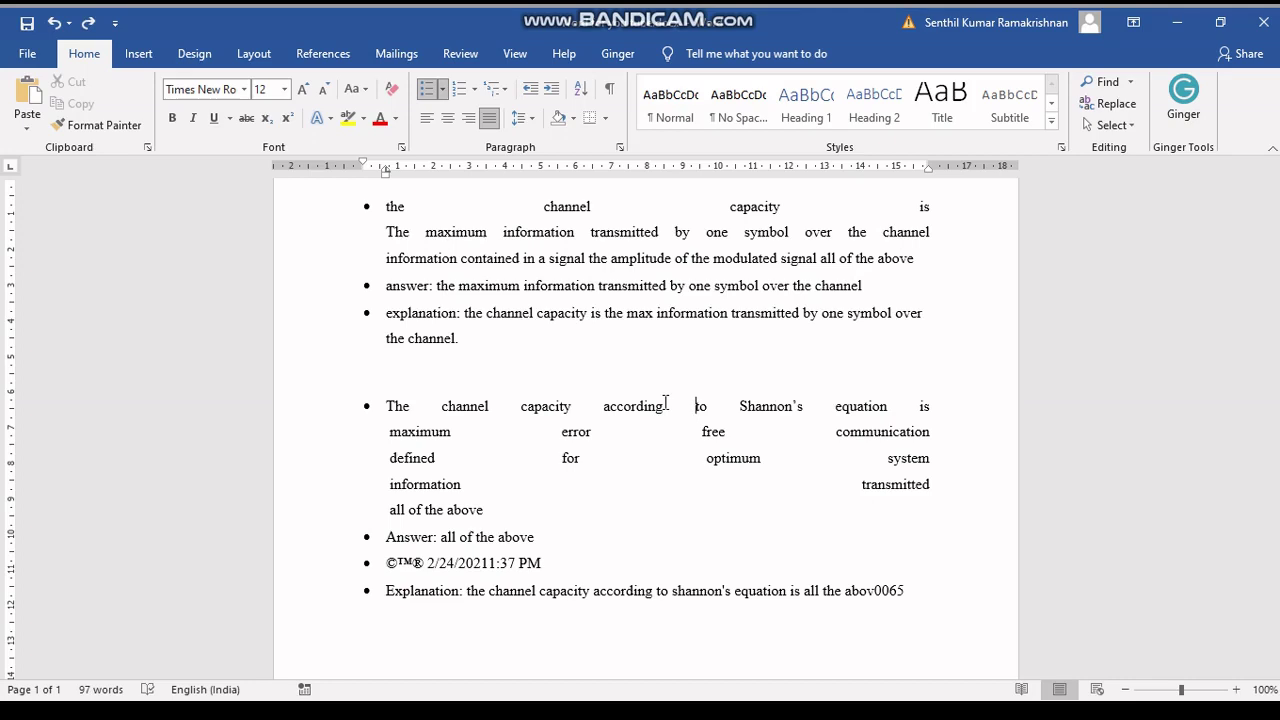
{"action": "key", "text": "shift+Right"}
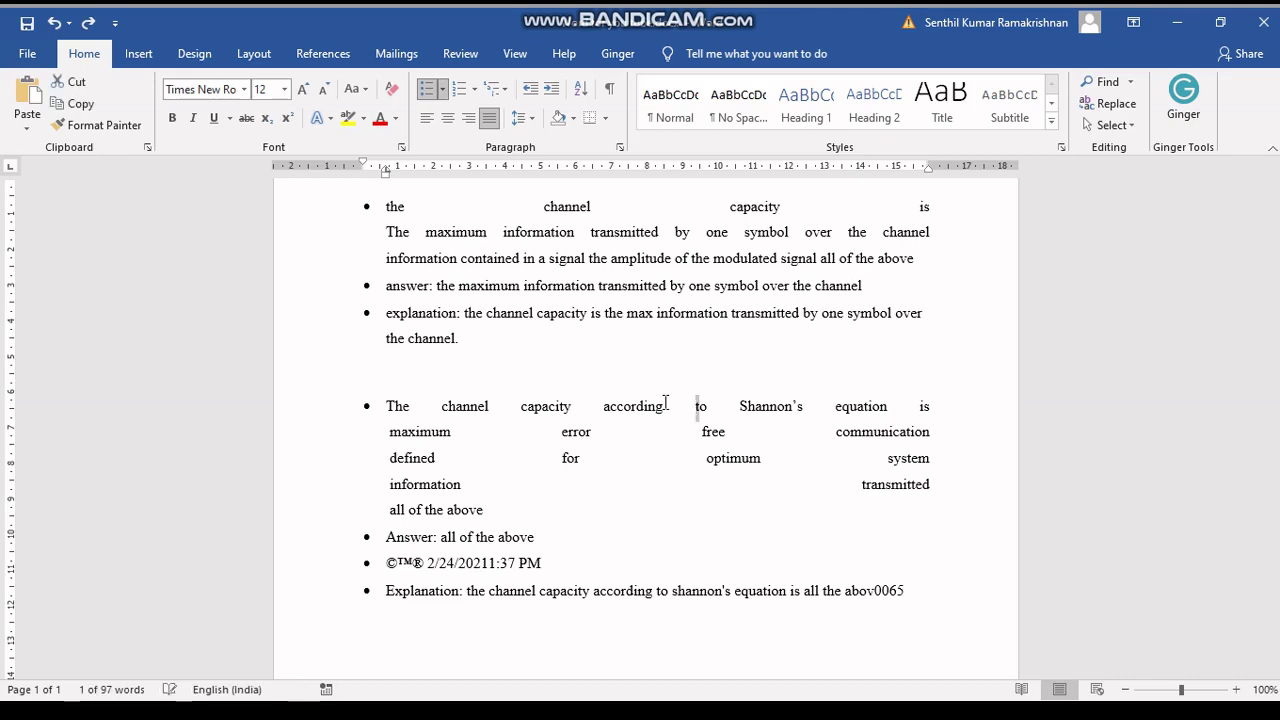
{"action": "key", "text": "shift+Right"}
{"action": "key", "text": "ctrl+space"}
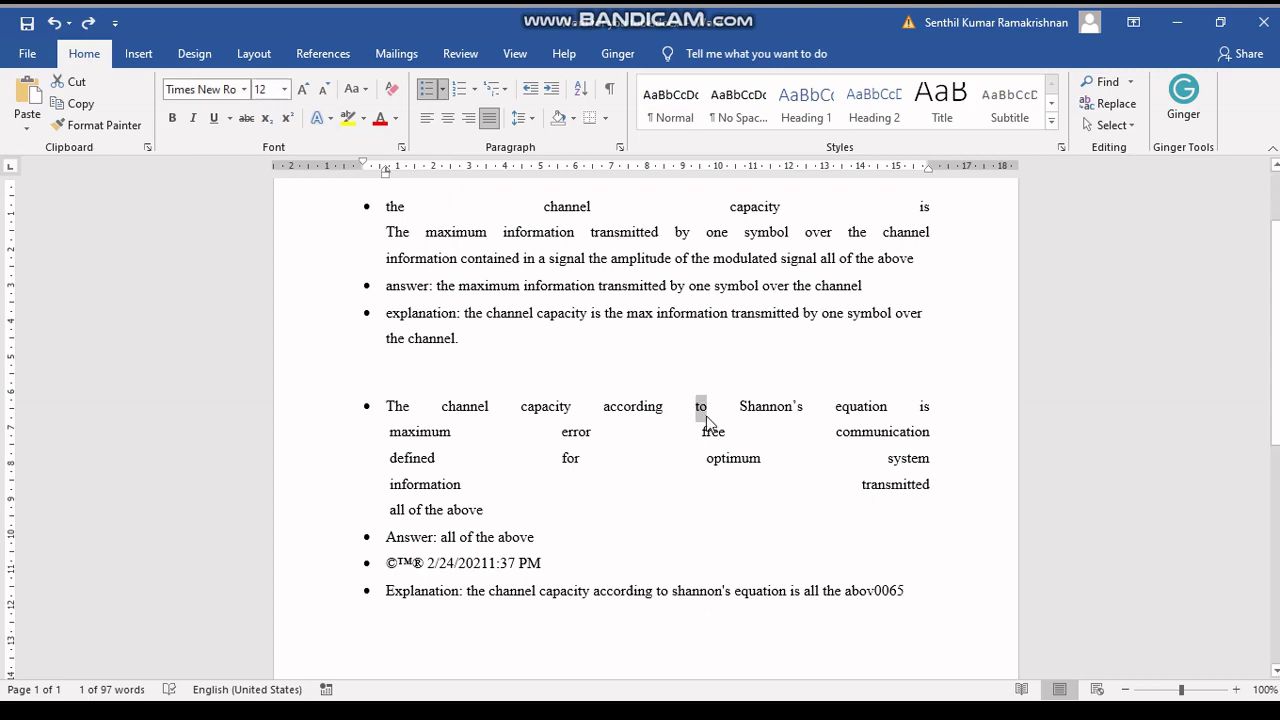
Step: Add a new bullet after the Explanation line containing the ©, ™ and ® symbols
{"action": "left_click", "coordinate": [911, 591]}
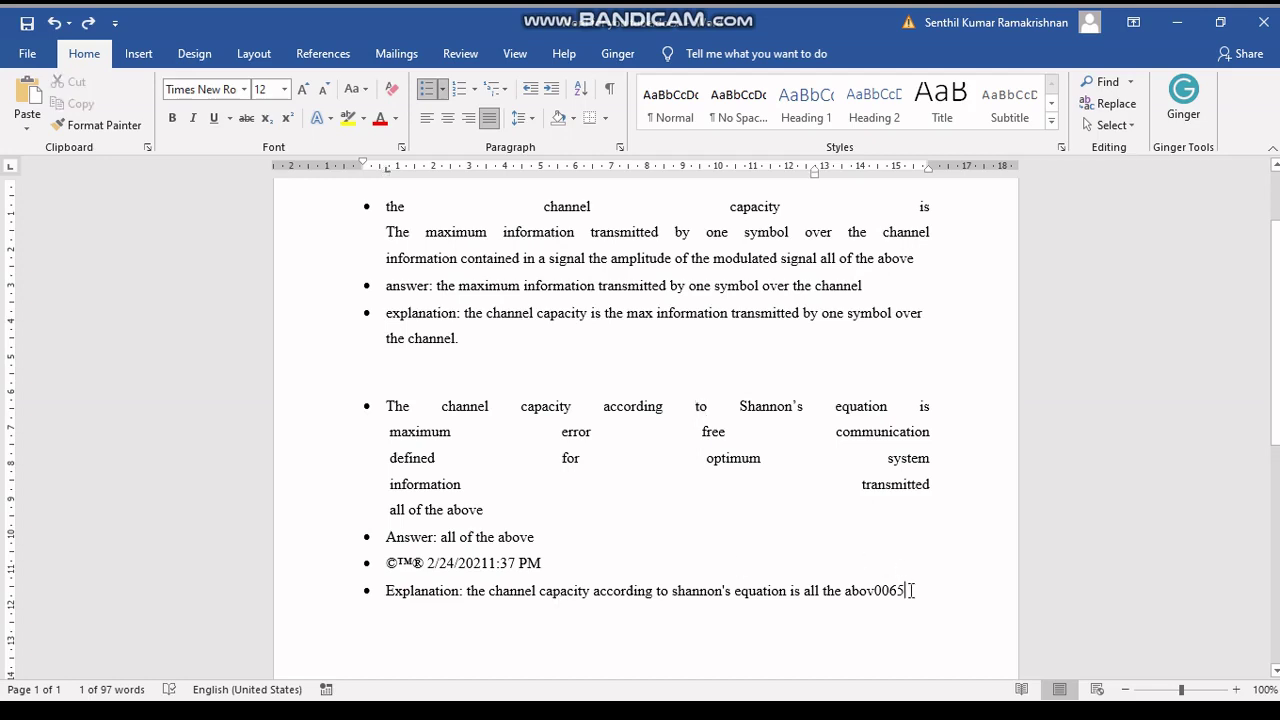
{"action": "key", "text": "Return"}
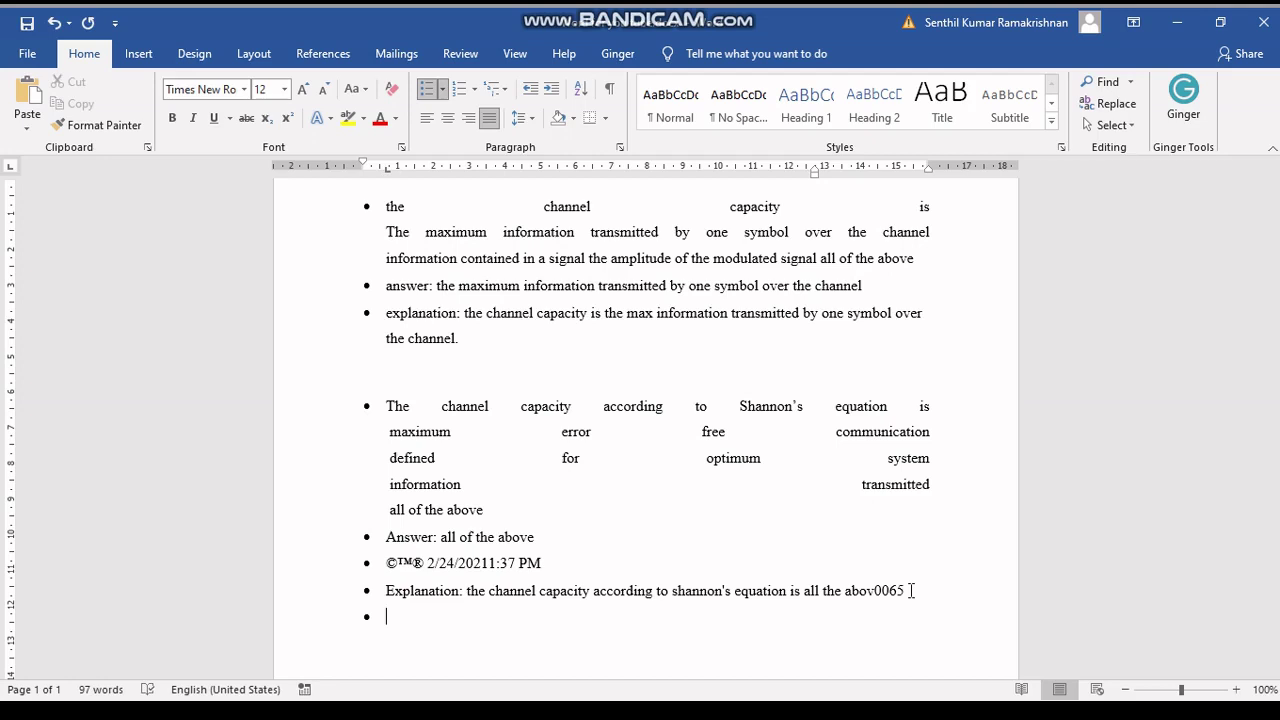
{"action": "key", "text": "ctrl+alt+c"}
{"action": "key", "text": "ctrl+alt+t"}
{"action": "key", "text": "ctrl+alt+r"}
Step: Insert the current date and time, then run the spelling and grammar check
{"action": "key", "text": "alt+shift+d"}
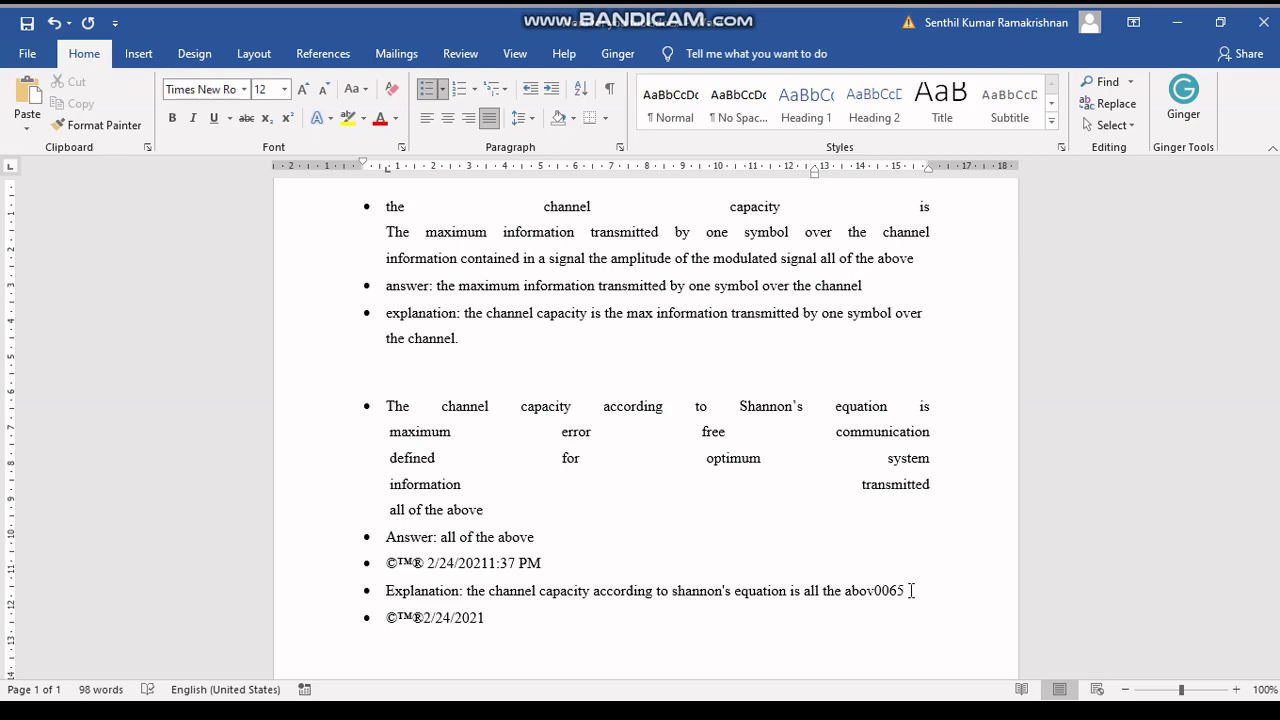
{"action": "key", "text": "alt+shift+t"}
{"action": "key", "text": "F7"}
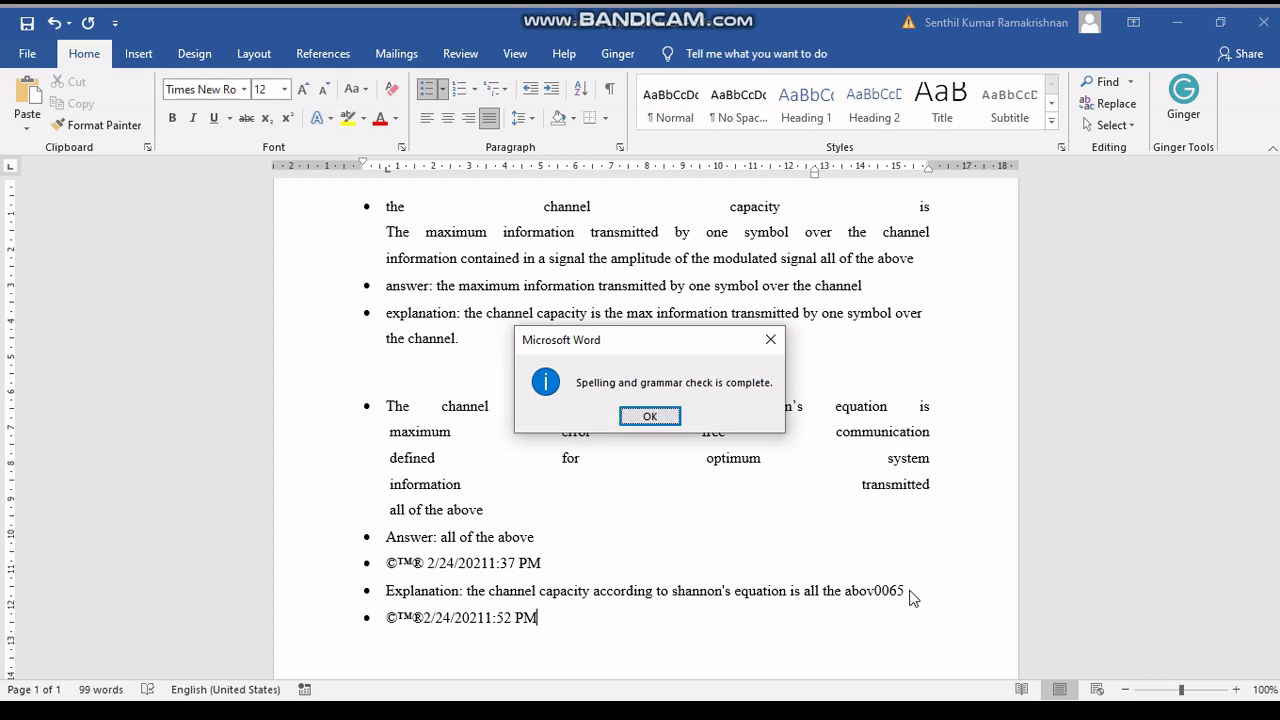
Step: Dismiss the spelling-check message, search the document for 't', and close the search results
{"action": "left_click", "coordinate": [679, 421]}
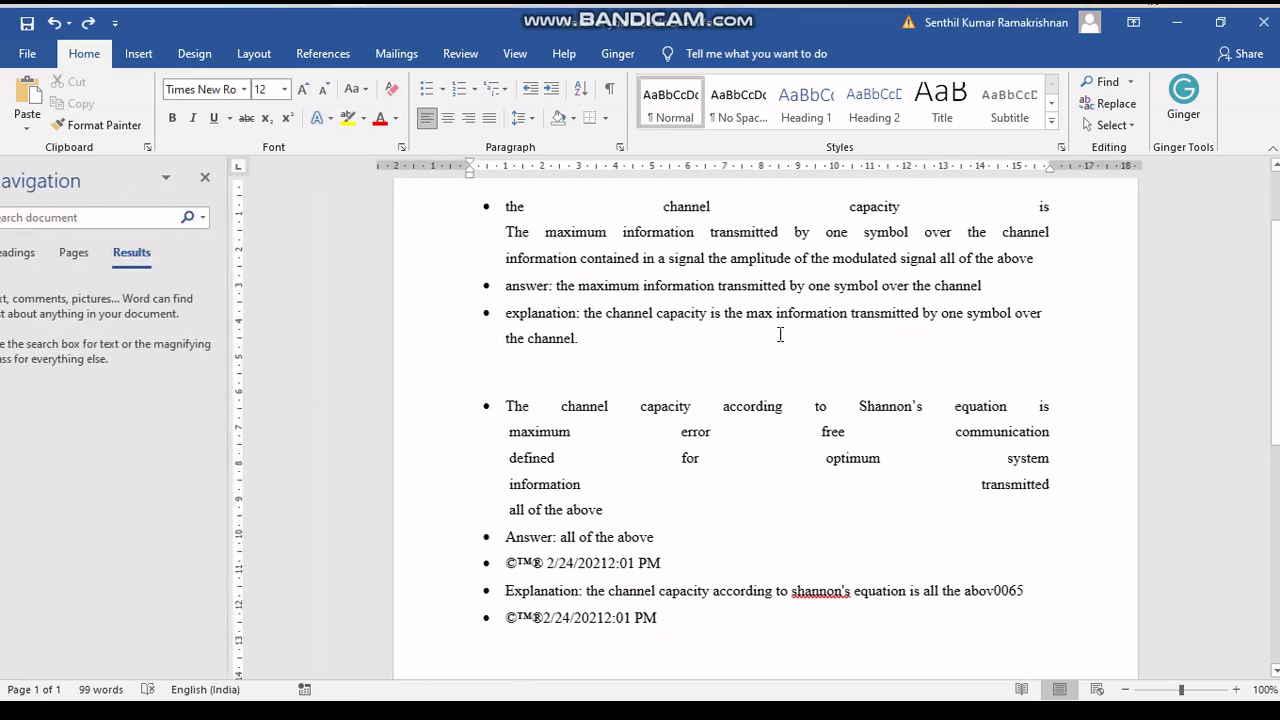
{"action": "type", "text": "t"}
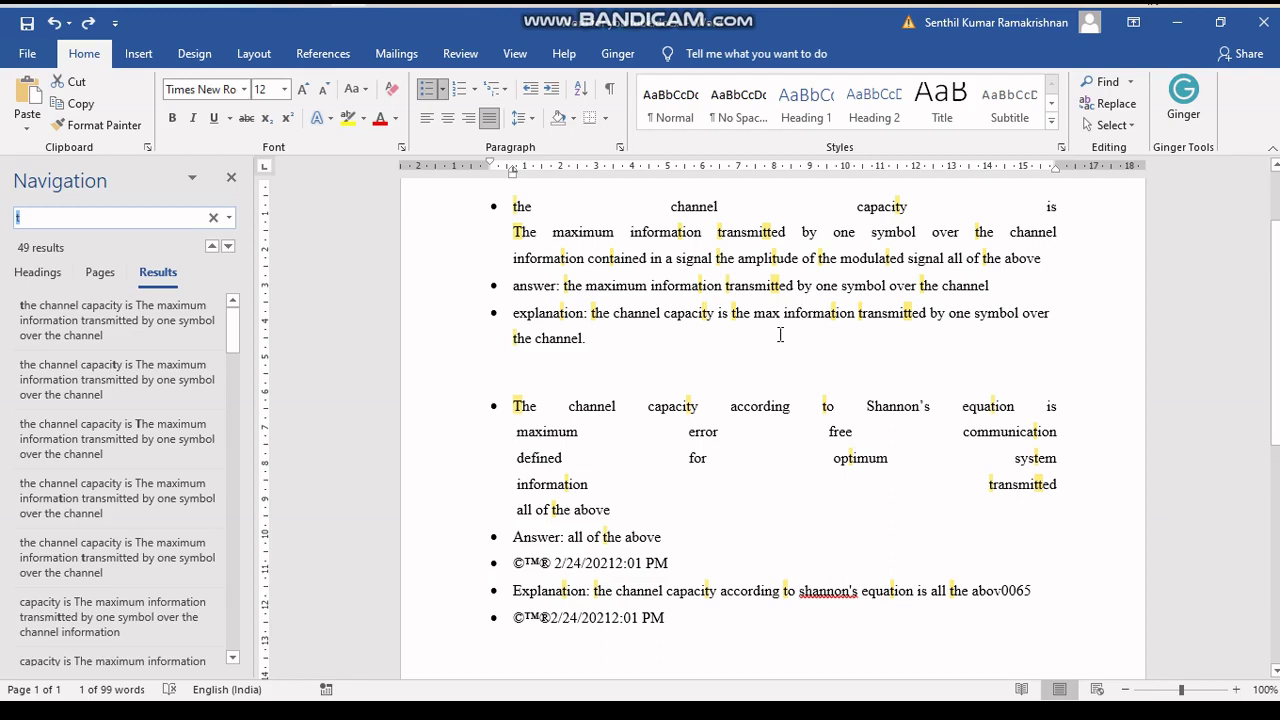
{"action": "key", "text": "Escape"}
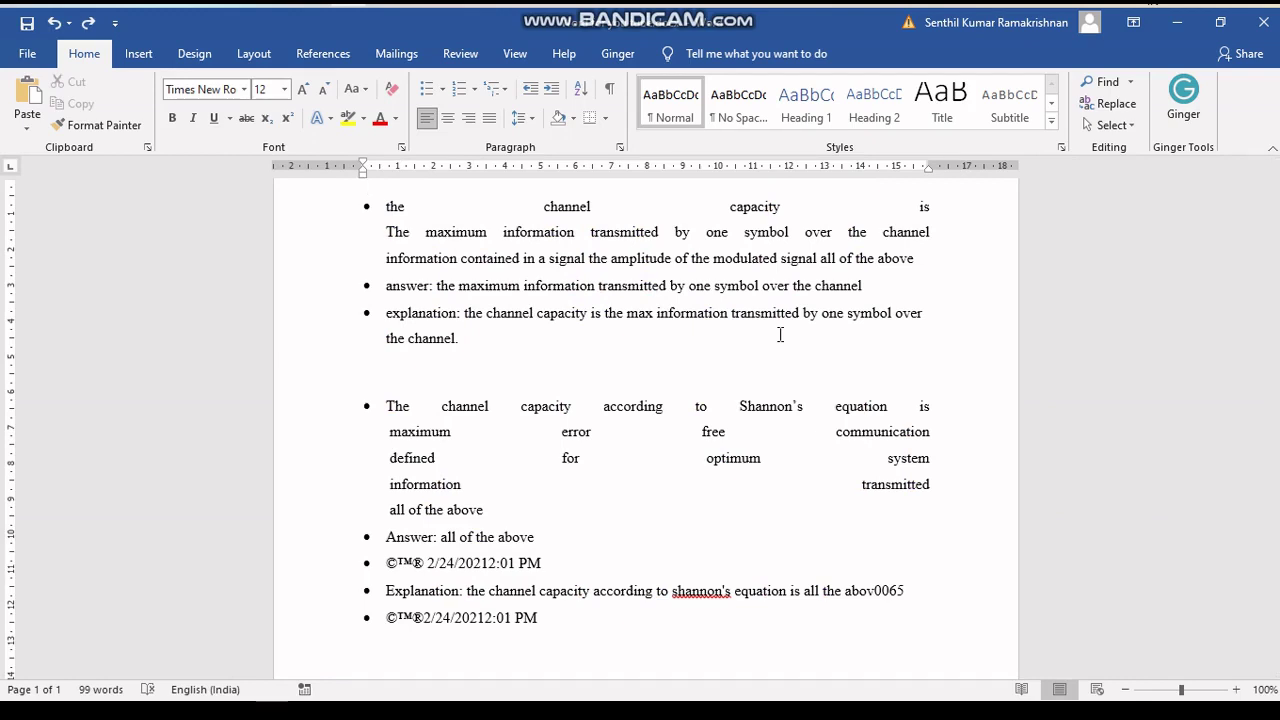
Step: Split the window to view the quiz's end, remove the split, then jump to the end and back to the top
{"action": "key", "text": "ctrl+alt+s"}
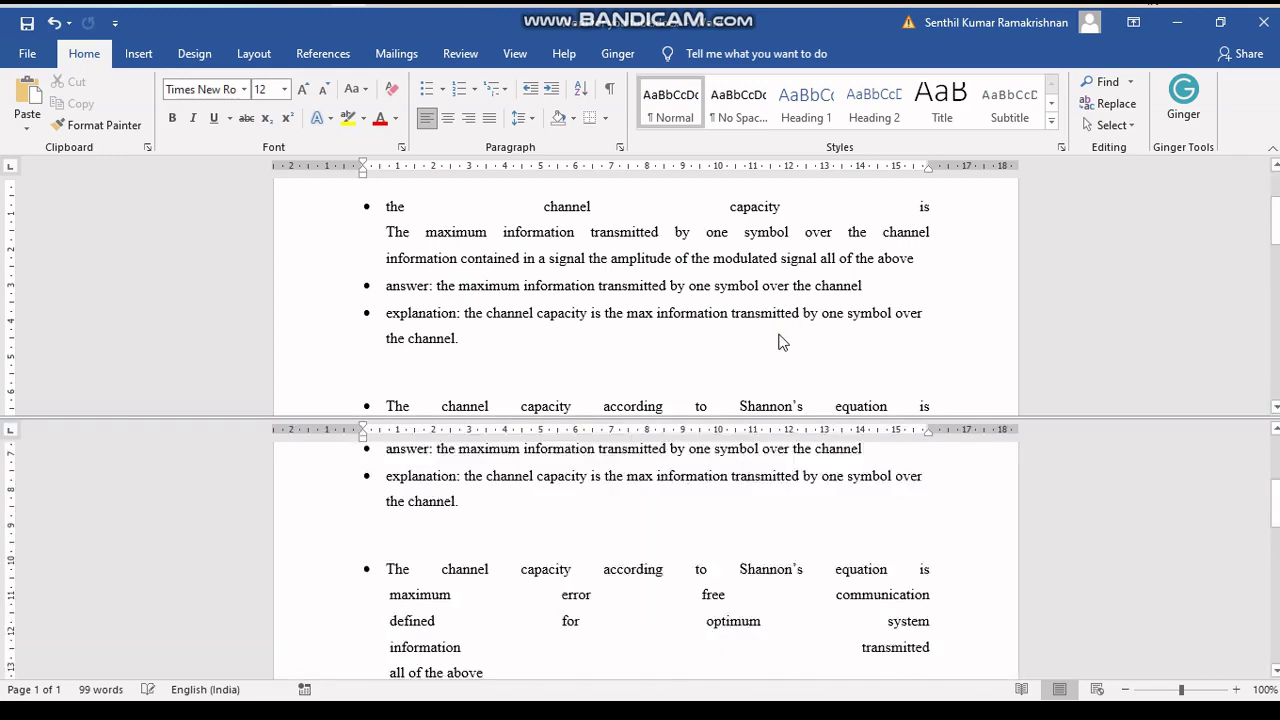
{"action": "key", "text": "ctrl+End"}
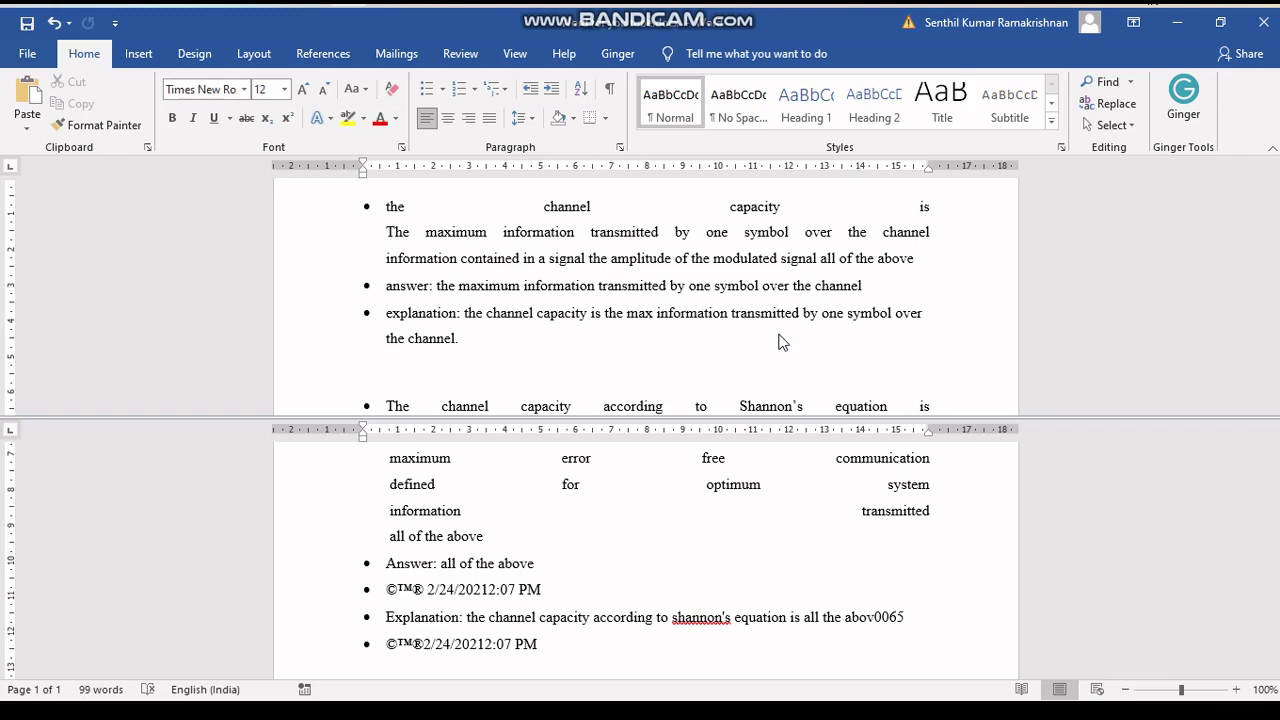
{"action": "key", "text": "alt+shift+c"}
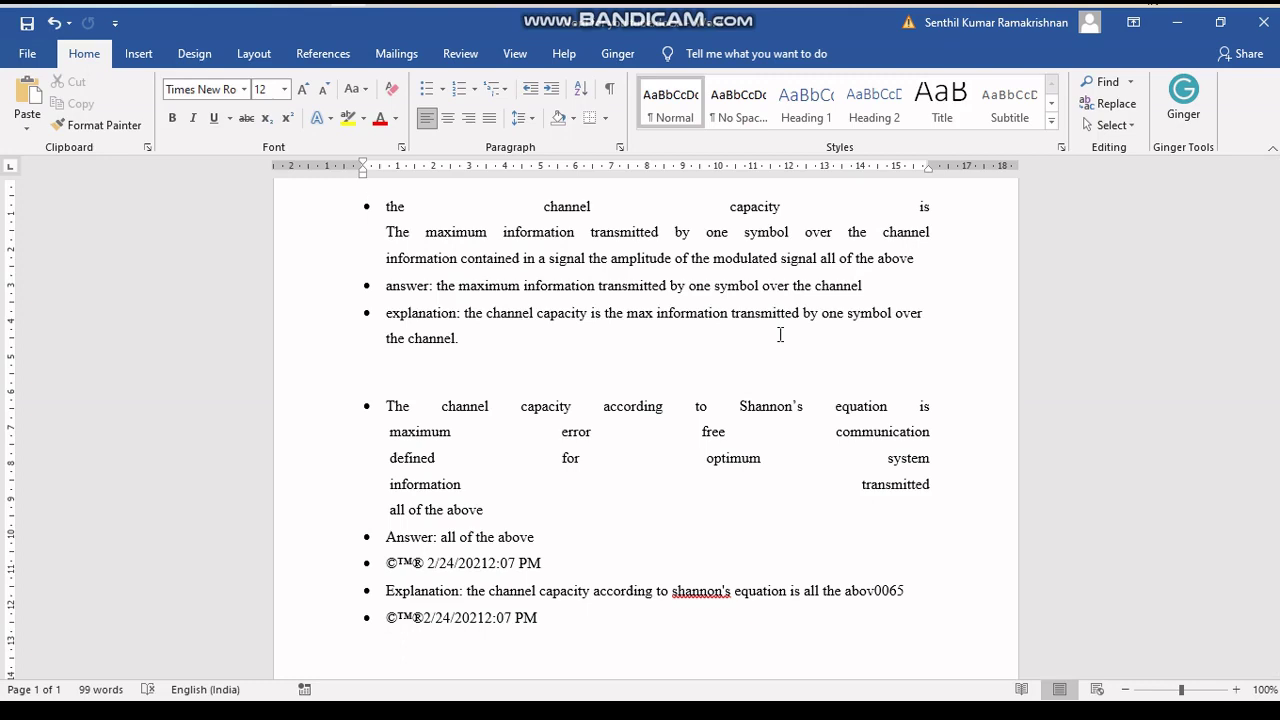
{"action": "key", "text": "ctrl+End"}
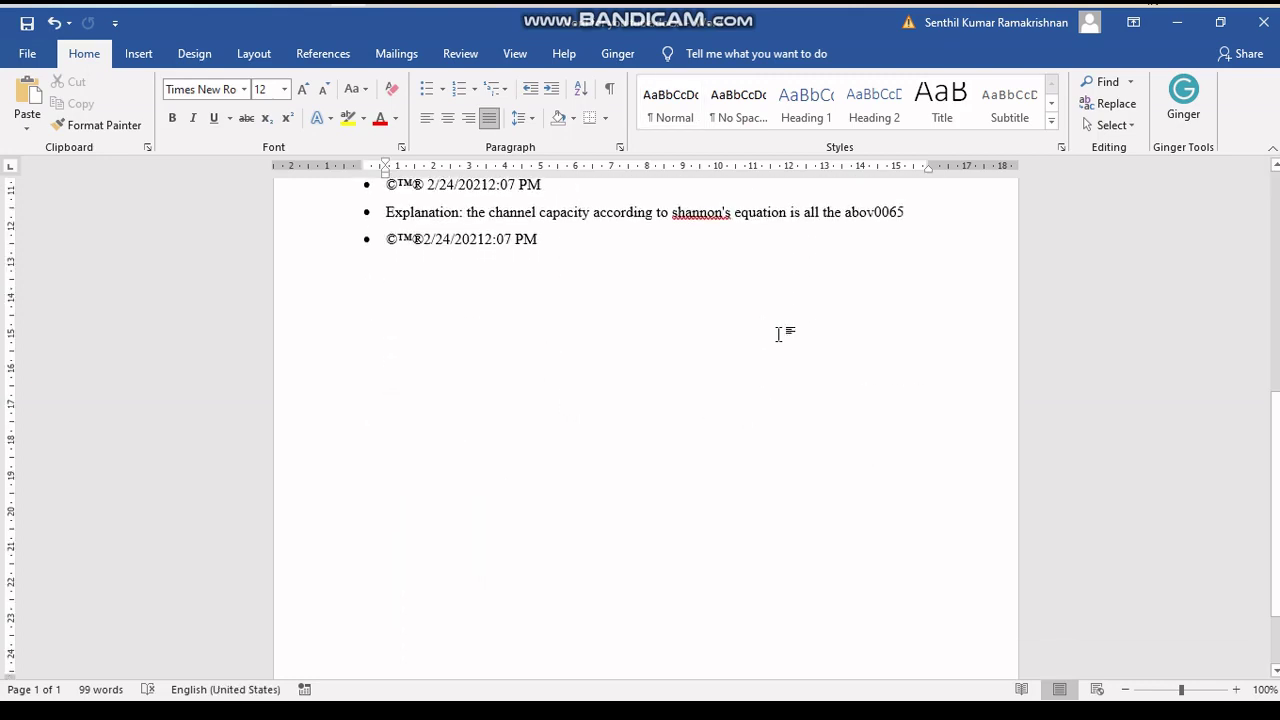
{"action": "key", "text": "ctrl+Home"}
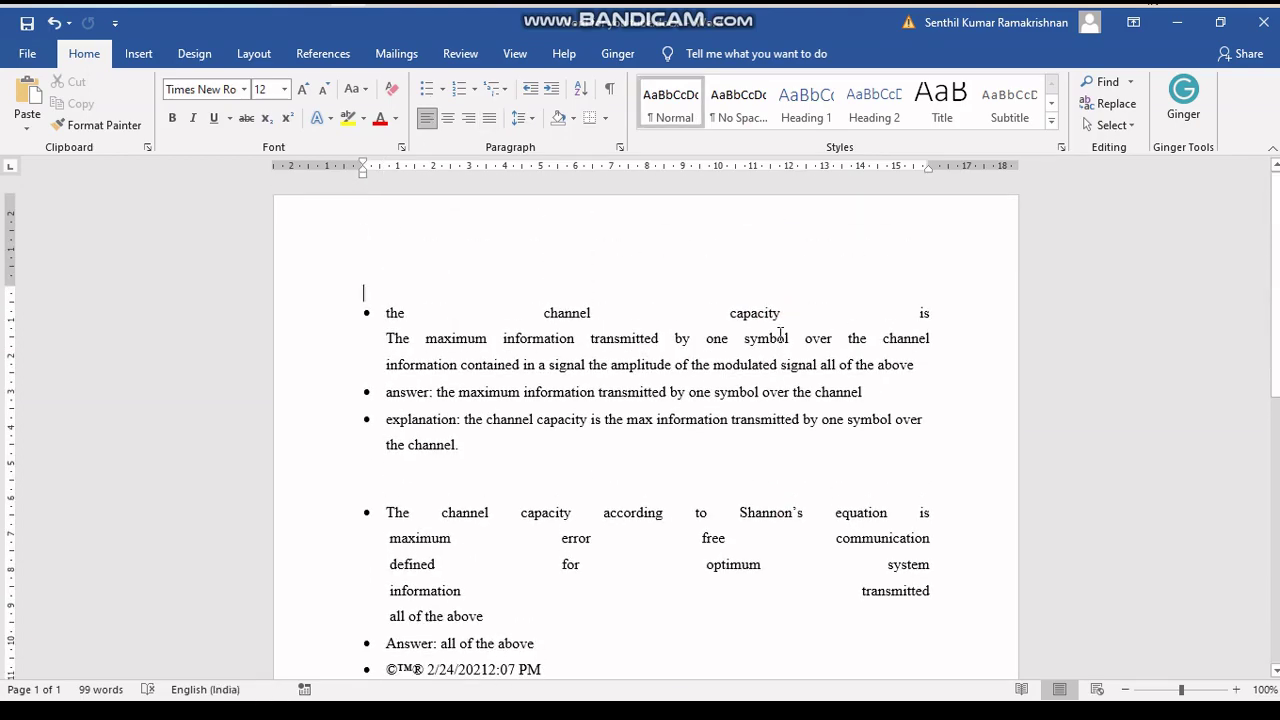
{"action": "key", "text": "Delete"}
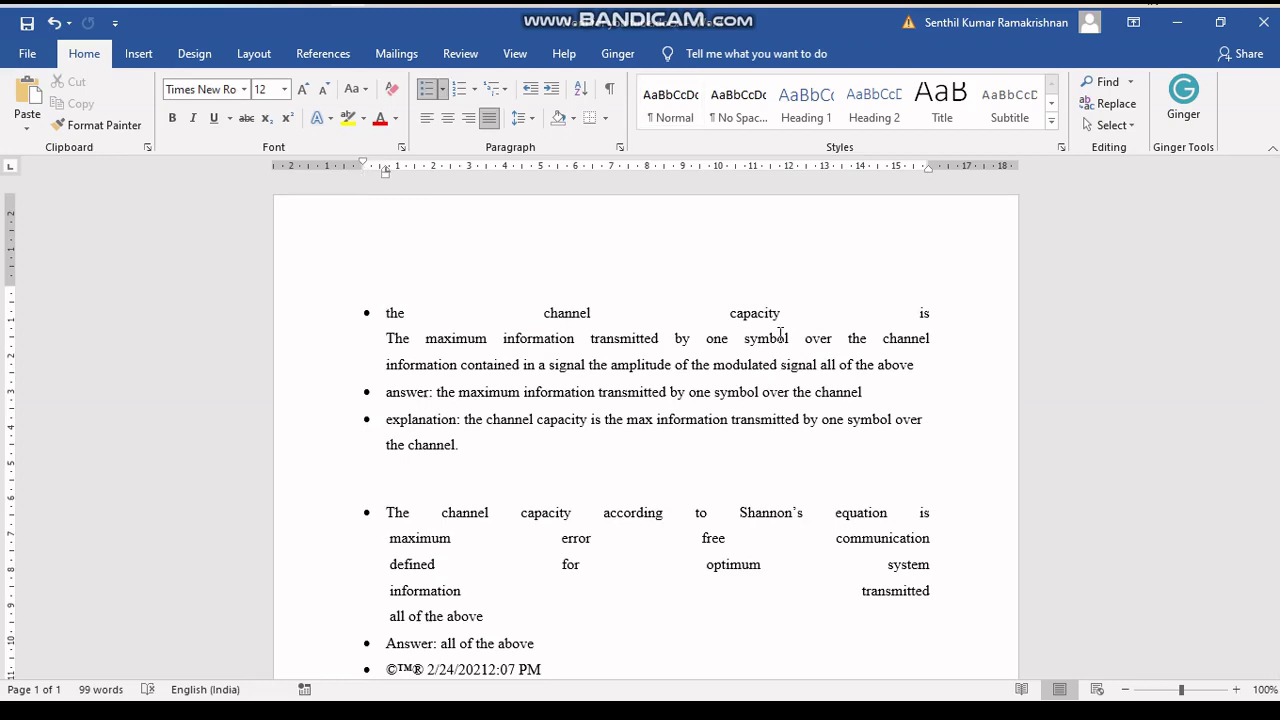
{"action": "key", "text": "shift+End"}
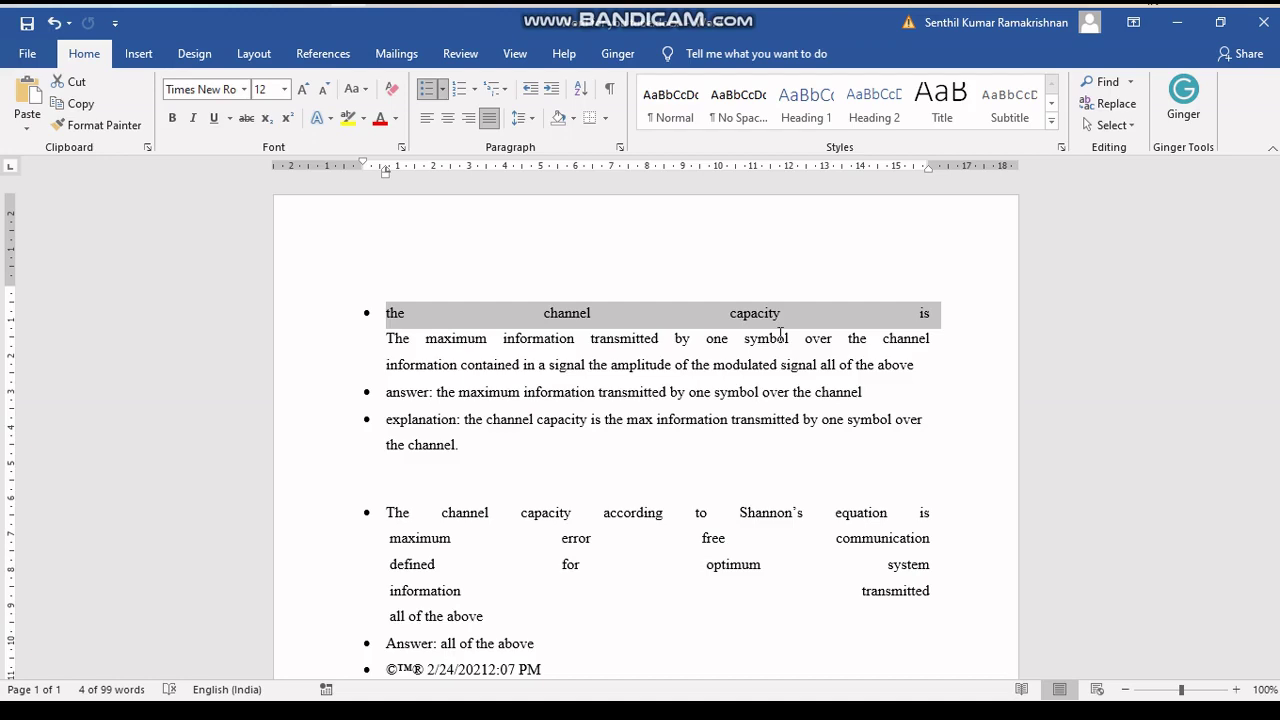
{"action": "key", "text": "Down"}
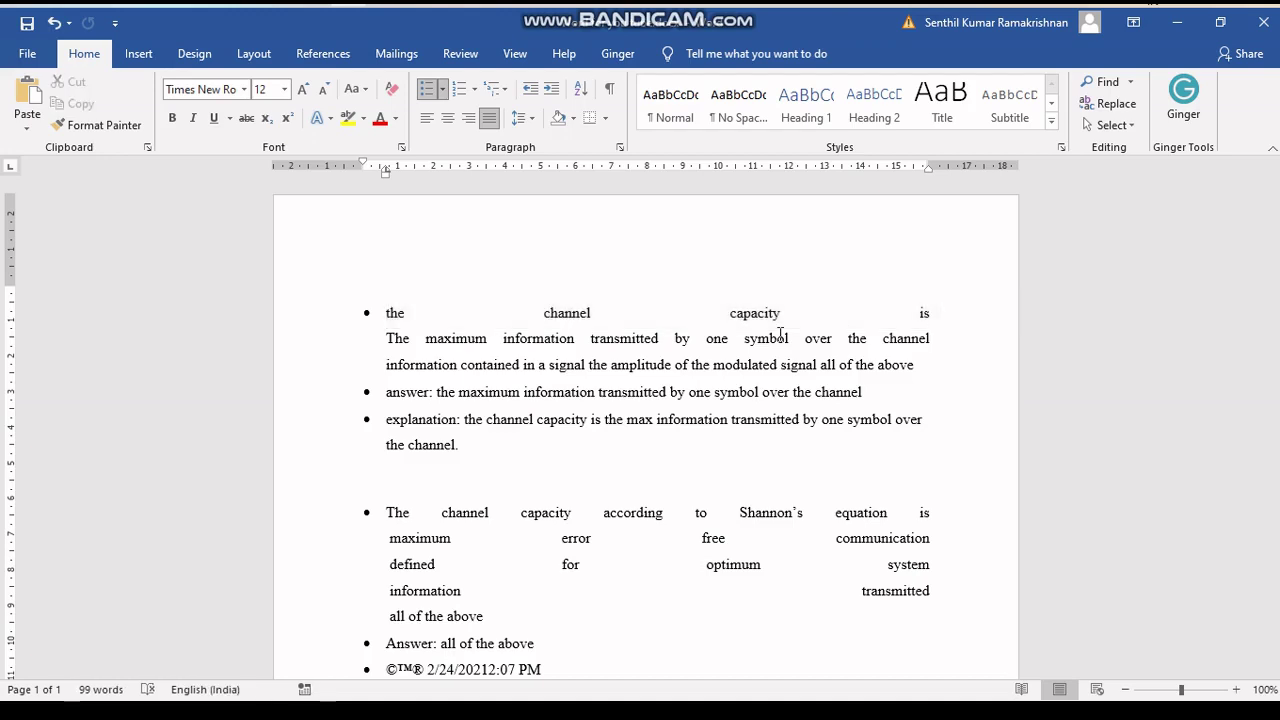
{"action": "key", "text": "shift+Home"}
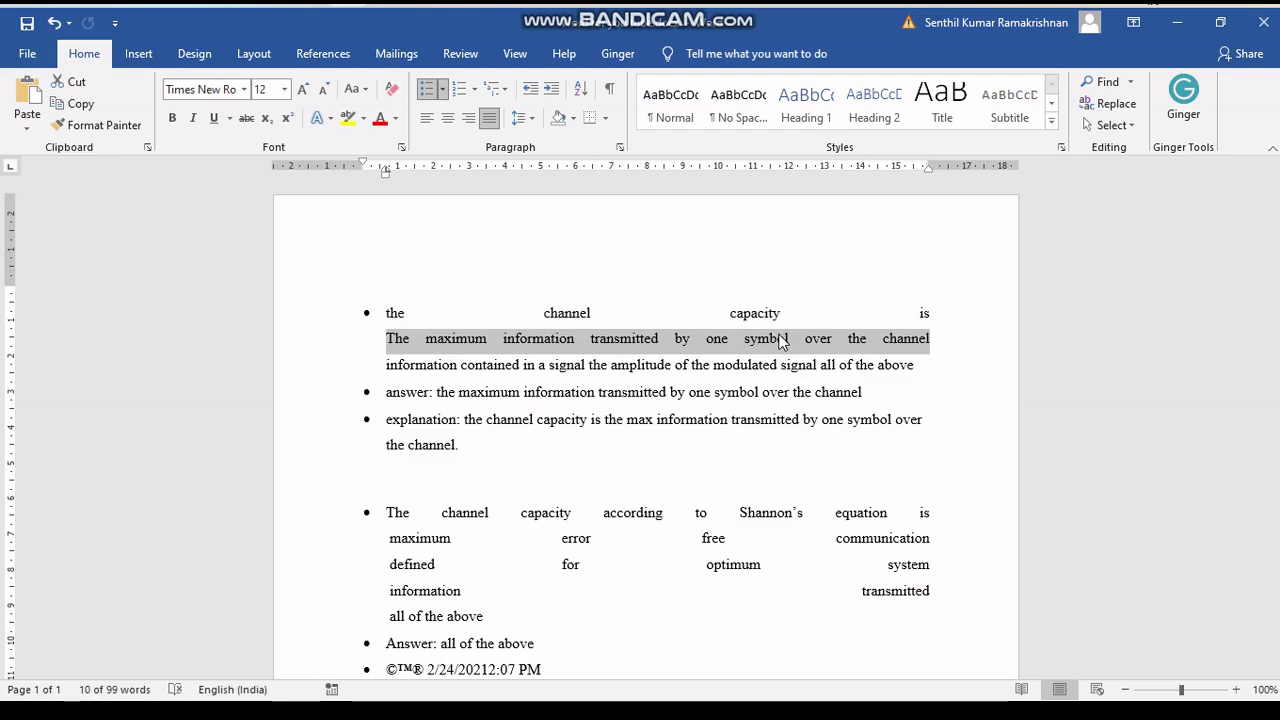
{"action": "key", "text": "ctrl+z"}
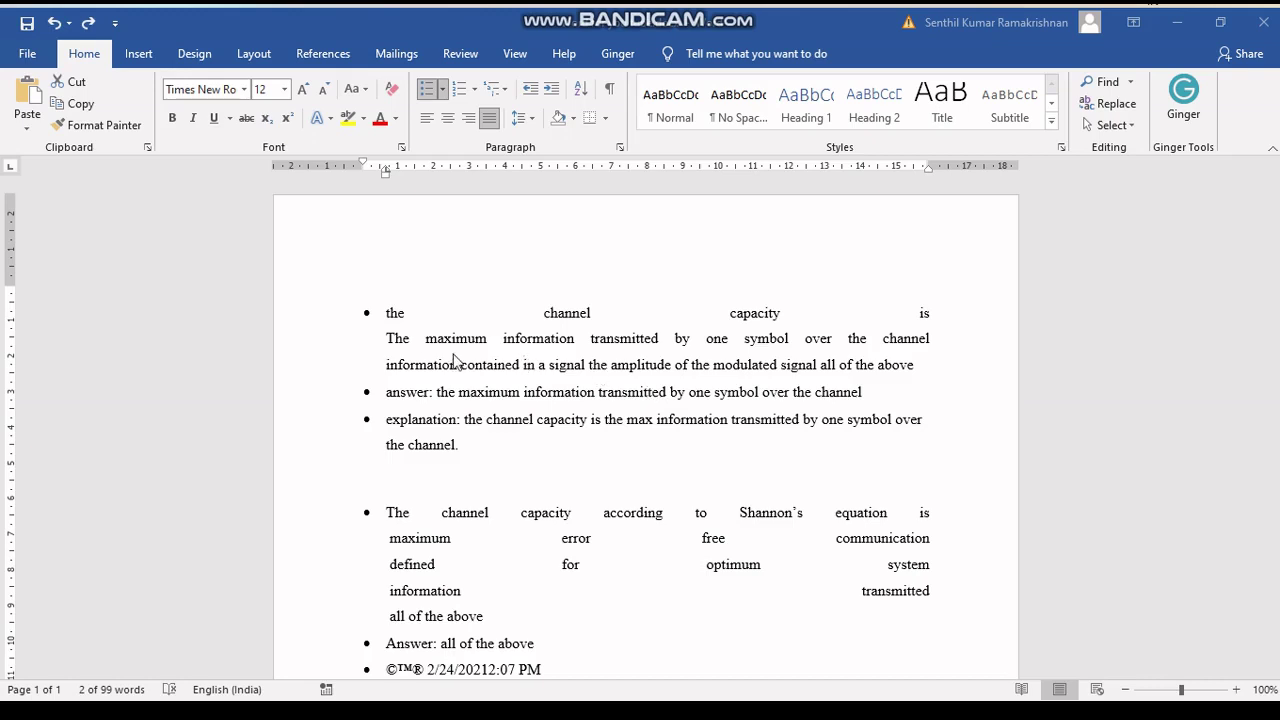
{"action": "left_click", "coordinate": [388, 340]}
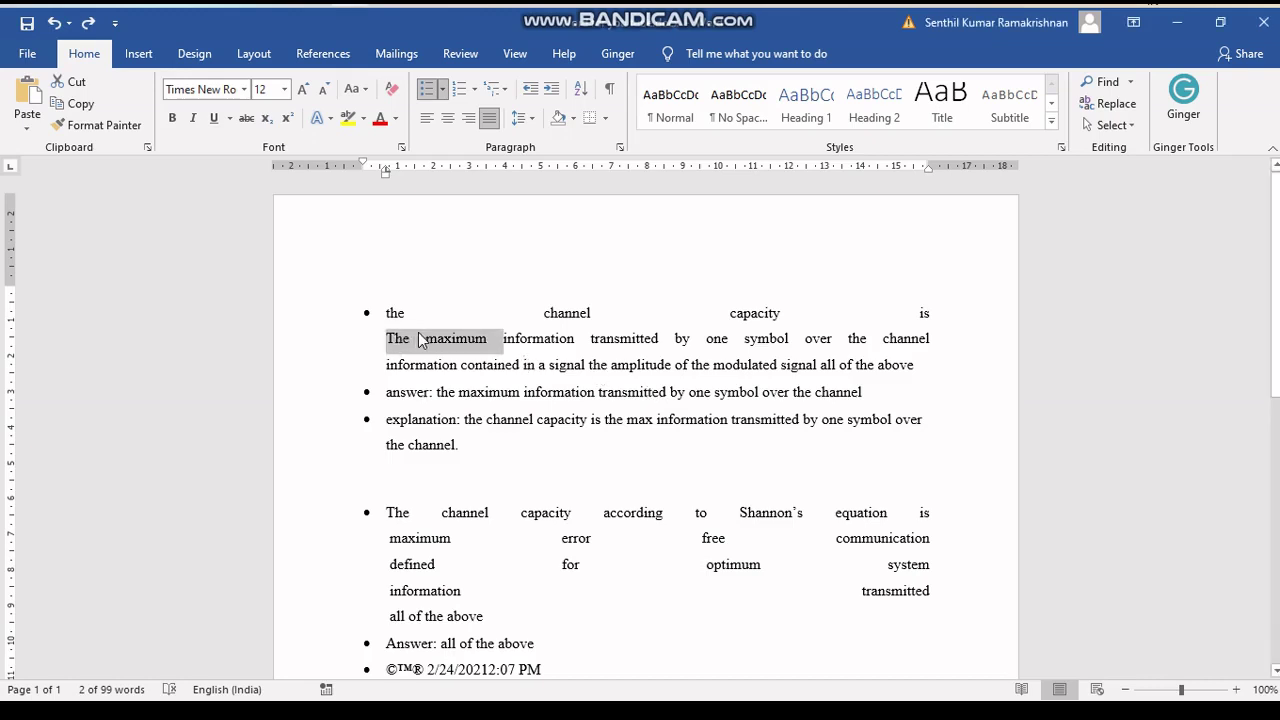
{"action": "key", "text": "ctrl+u"}
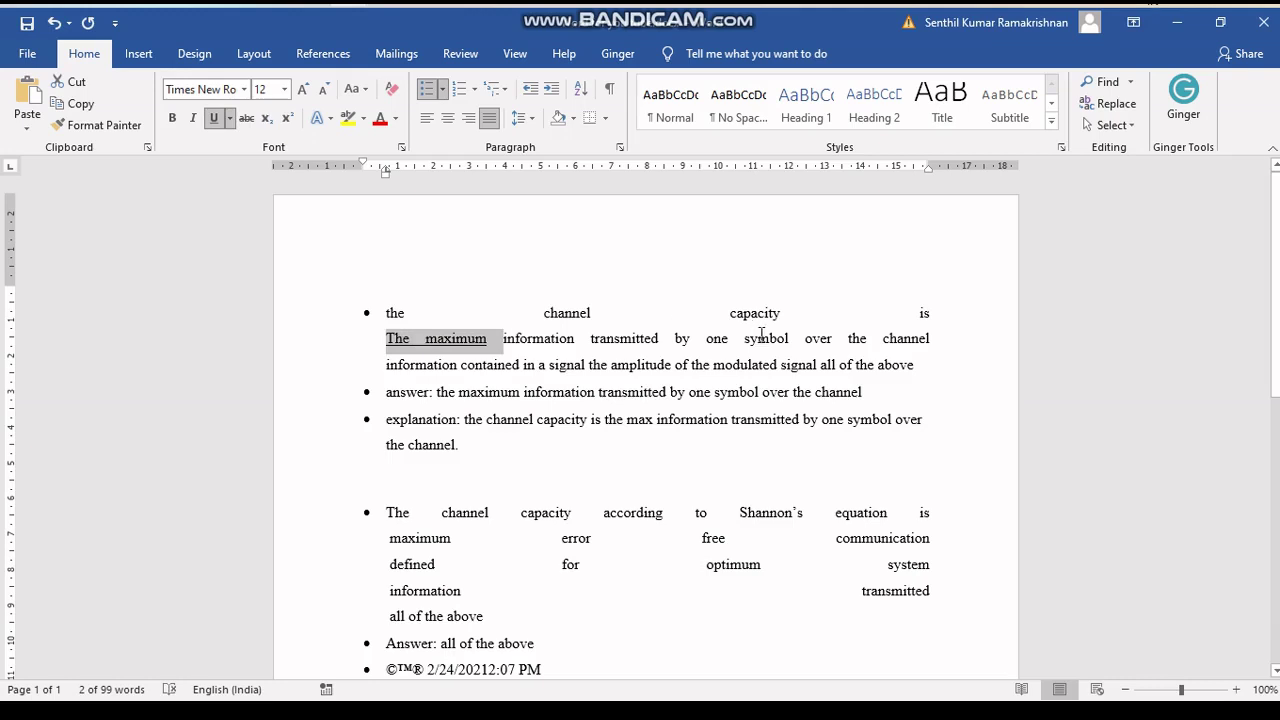
{"action": "key", "text": "ctrl+z"}
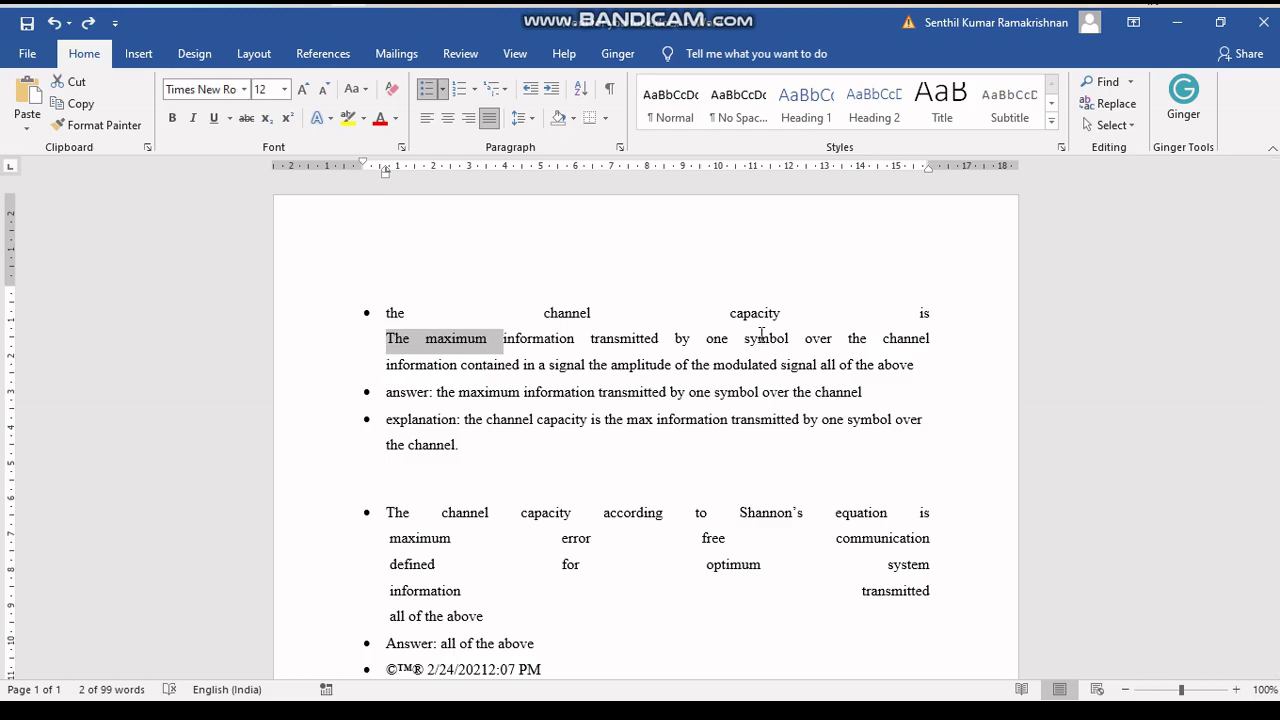
{"action": "key", "text": "ctrl+y"}
{"action": "key", "text": "ctrl+z"}
{"action": "key", "text": "ctrl+shift+k"}
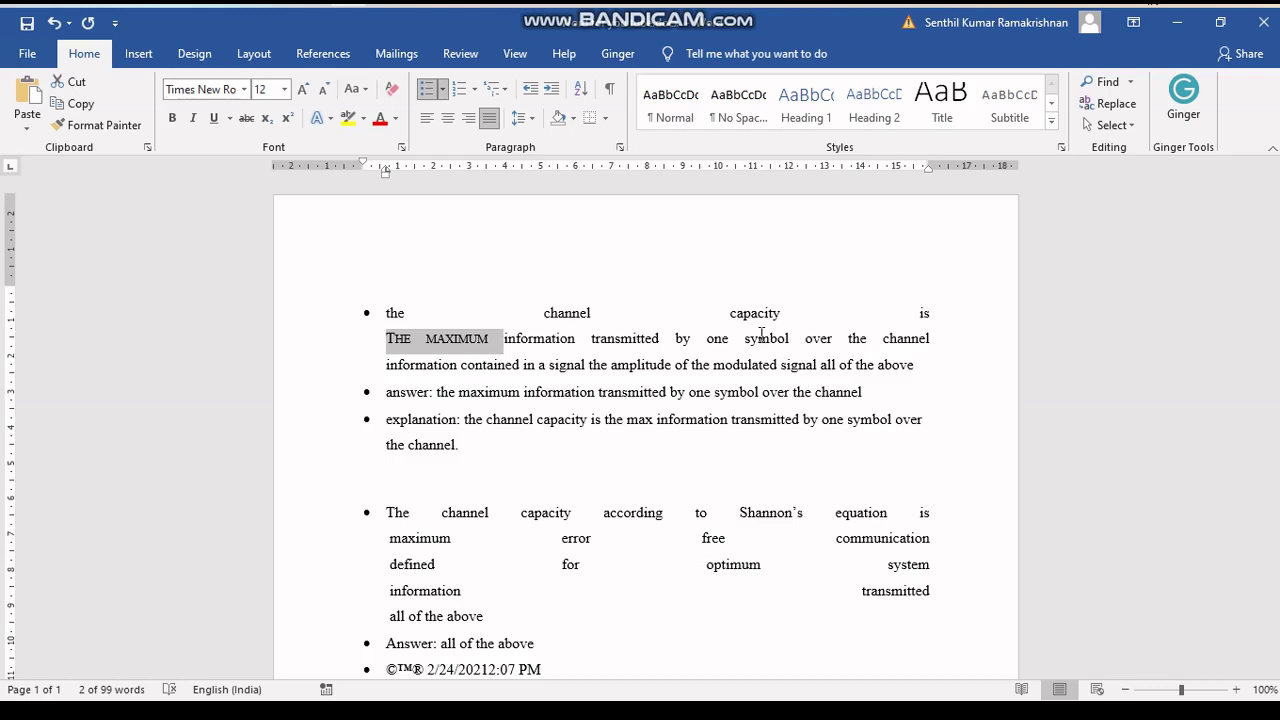
{"action": "key", "text": "ctrl+shift+k"}
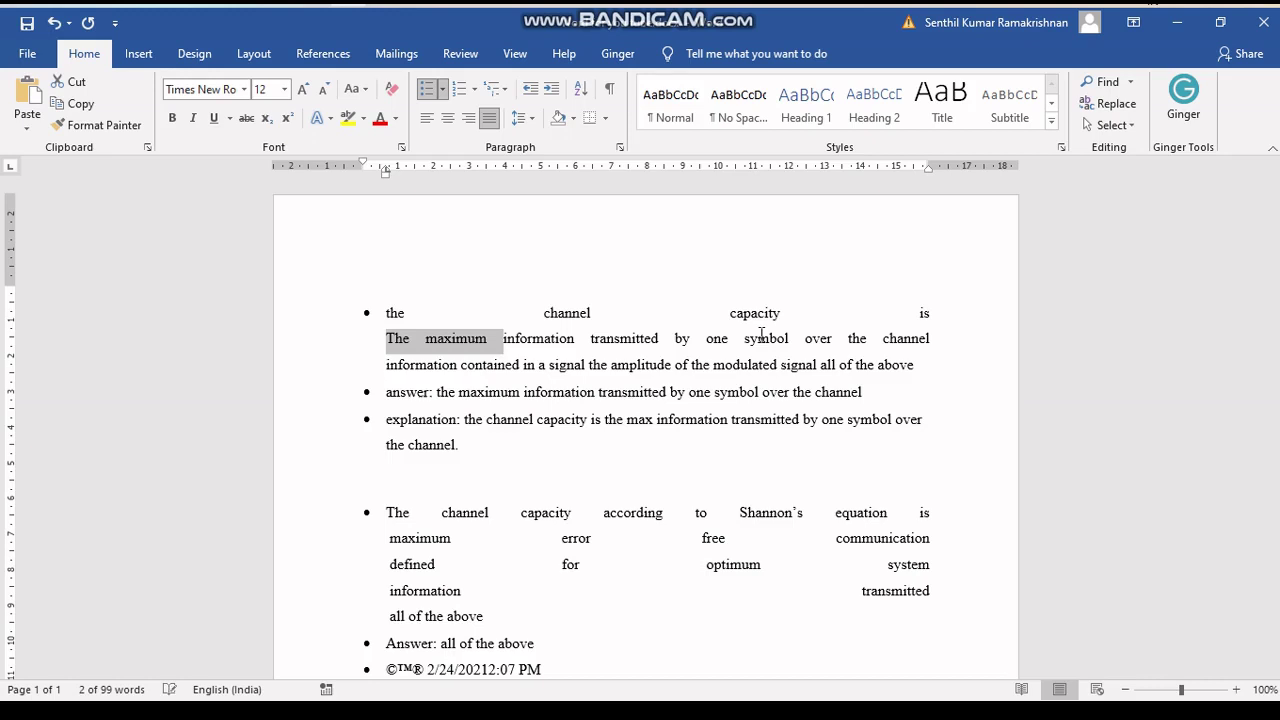
{"action": "key", "text": "ctrl+shift+a"}
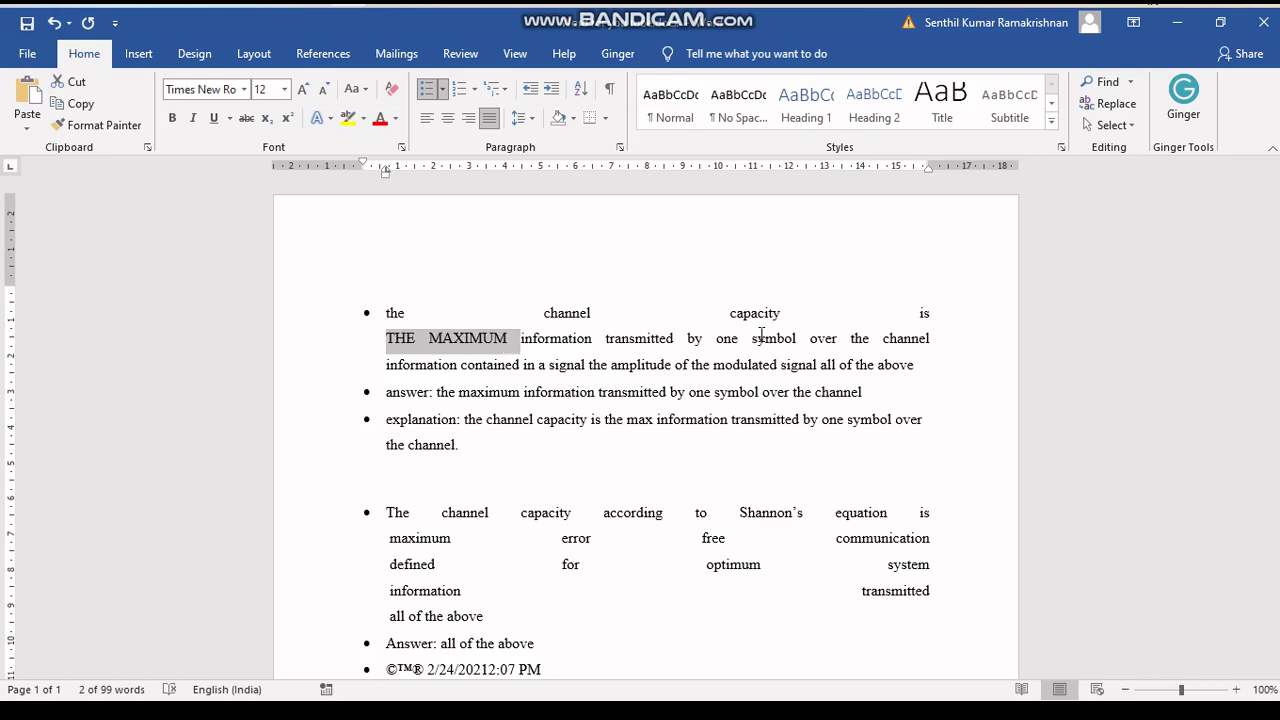
{"action": "key", "text": "ctrl+shift+a"}
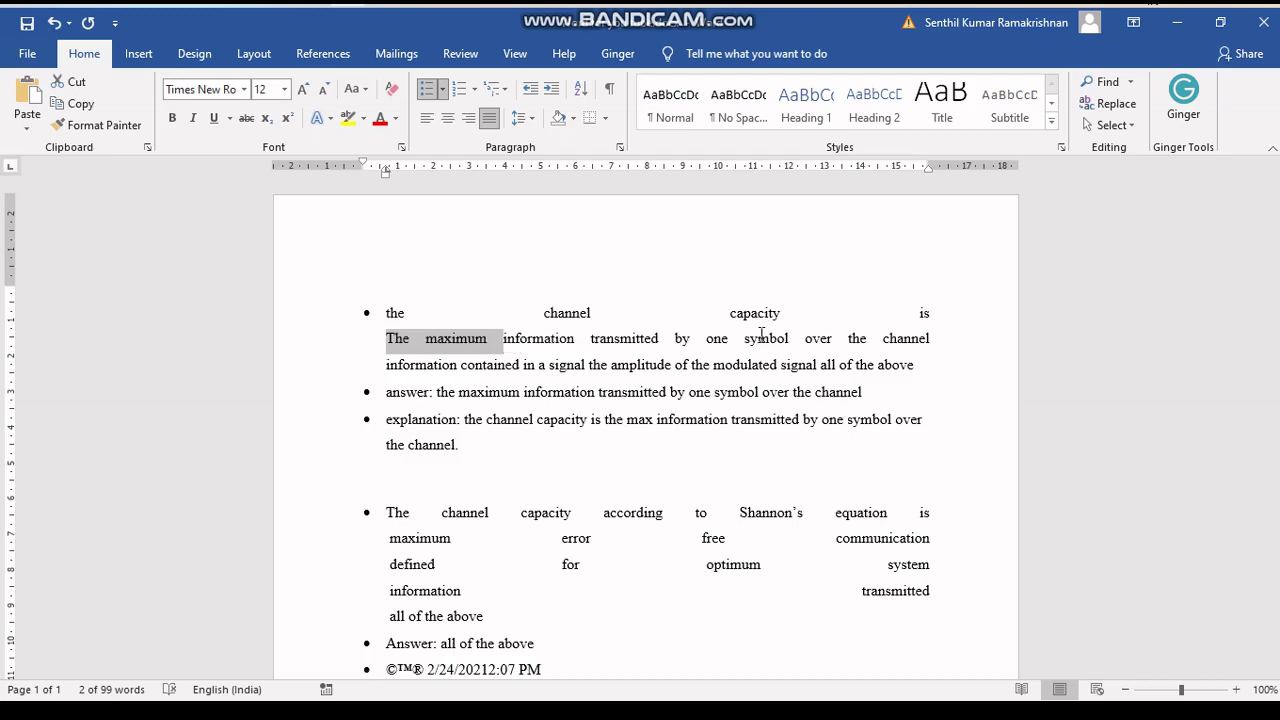